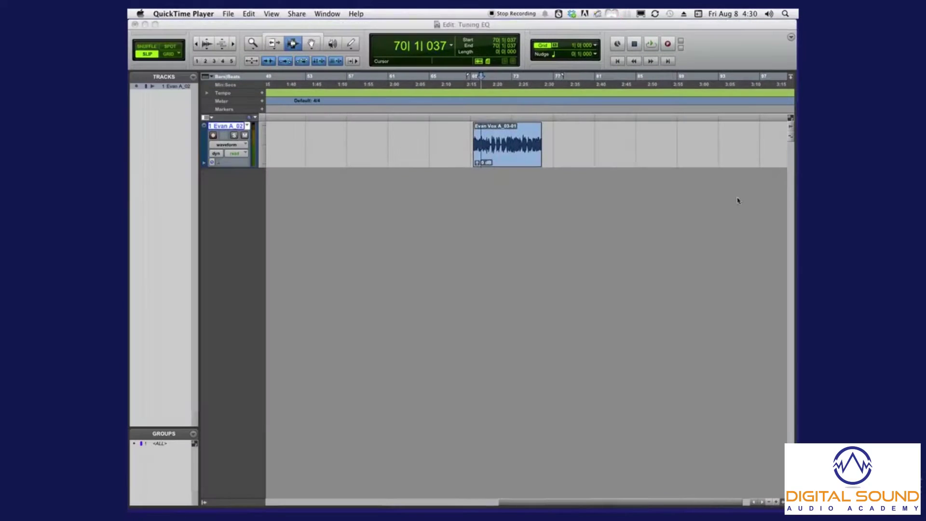
# Step: Zoom the timeline in around the vocal clip and make the vocal track taller
pyautogui.click(496, 155)
pyautogui.press('super+bracketright')
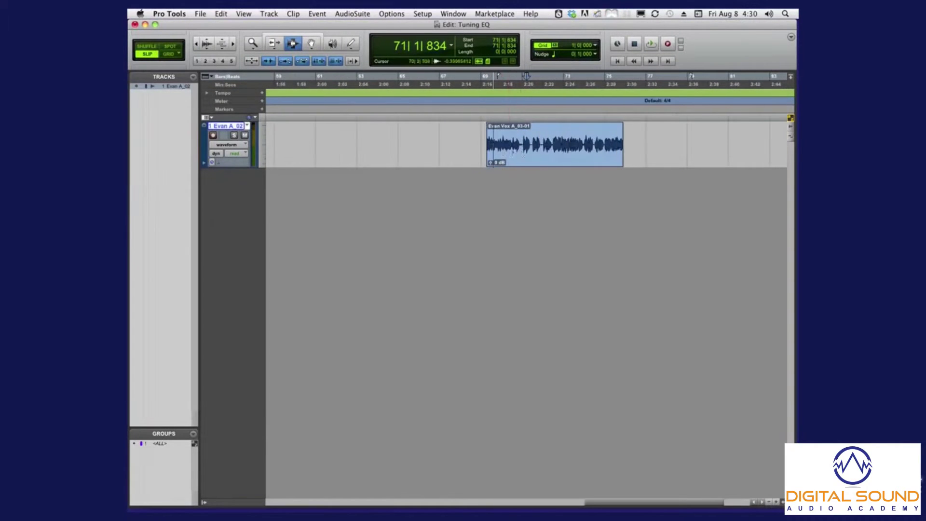
pyautogui.hotkey('ctrl', 'Down')
pyautogui.hotkey('ctrl', 'Up')
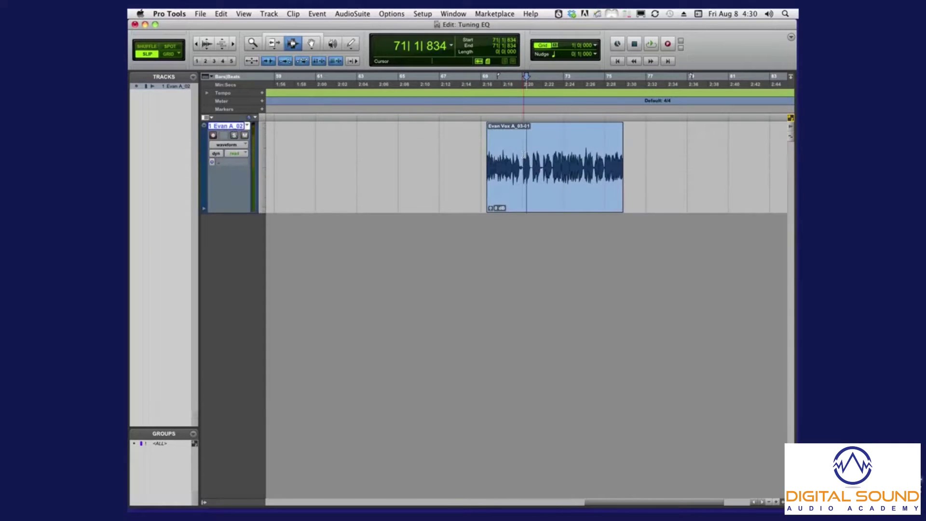
# Step: Audition the Evan Vox clip, then zoom in until it fills the timeline
pyautogui.click(493, 169)
pyautogui.press('space')
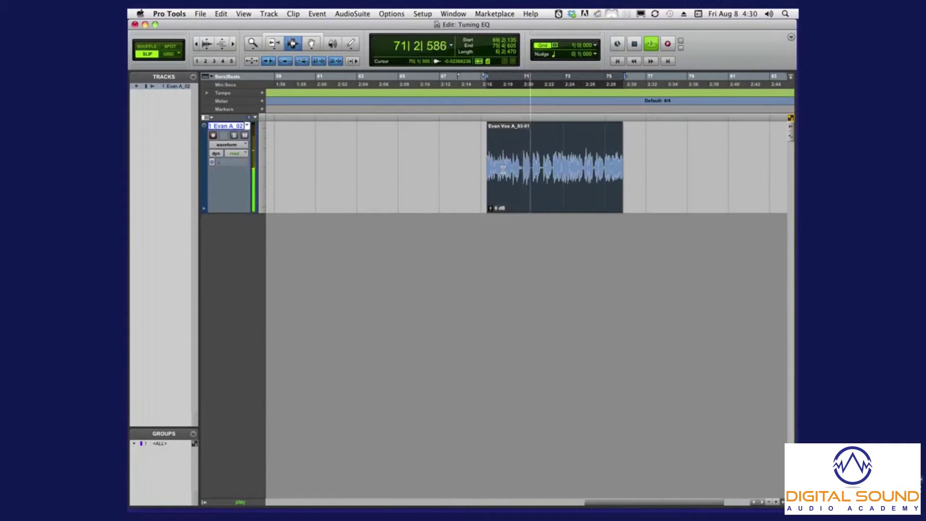
pyautogui.press('space')
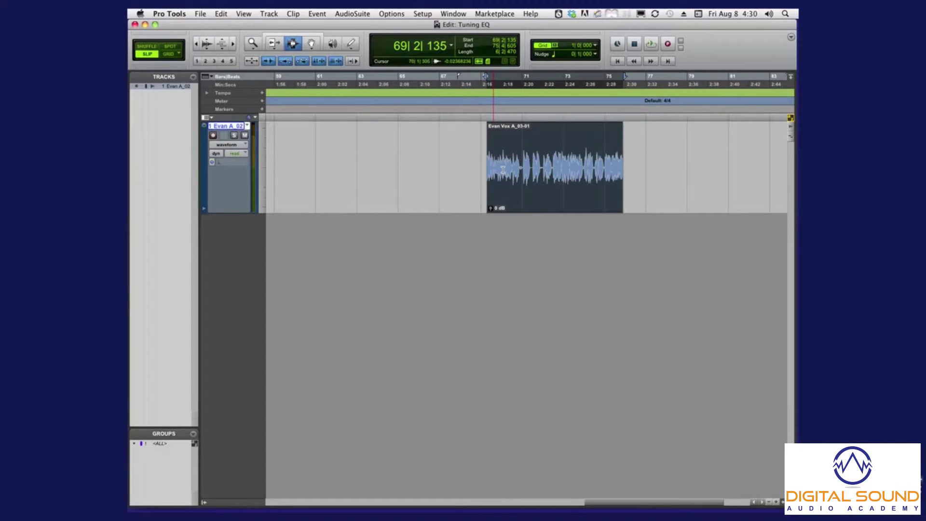
pyautogui.press('super+bracketright')
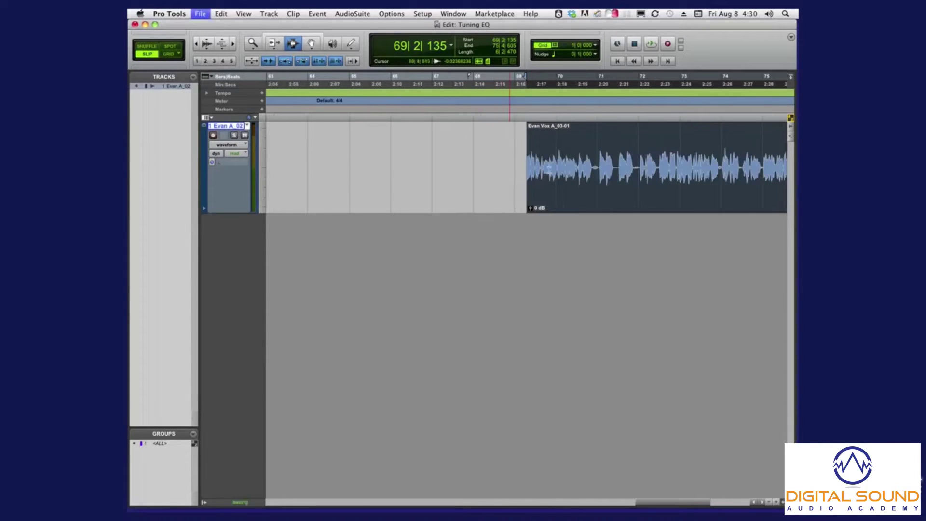
pyautogui.hscroll(3, 540, 170)
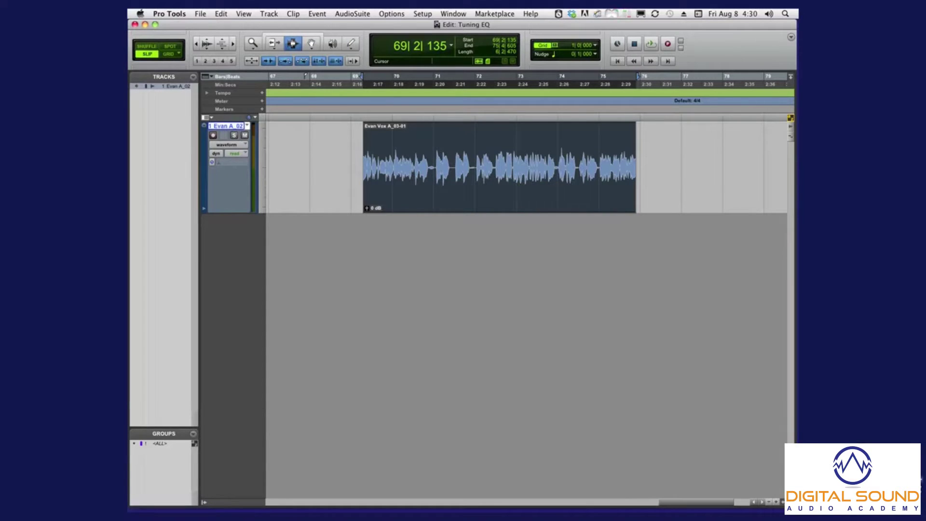
# Step: Insert an EQ3 7-Band on the vocal track and position its window over the timeline
pyautogui.press('super+equal')
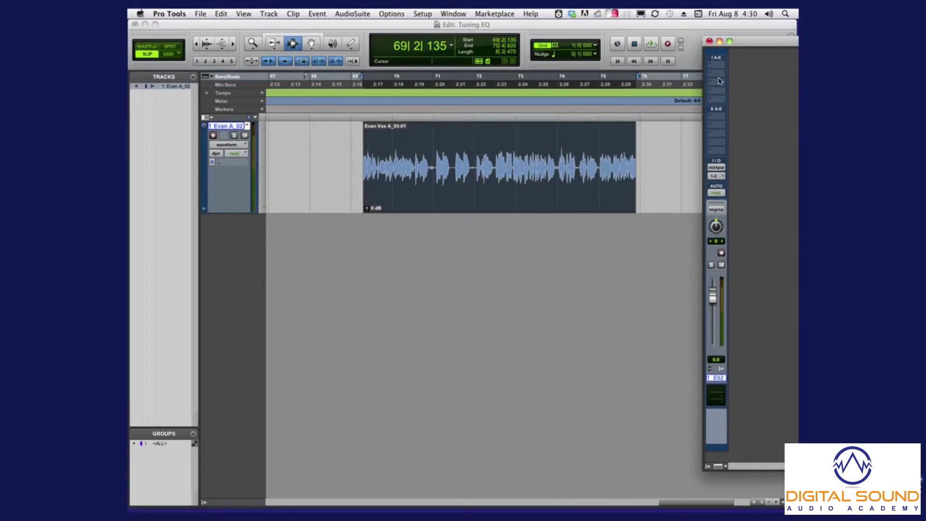
pyautogui.click(719, 79)
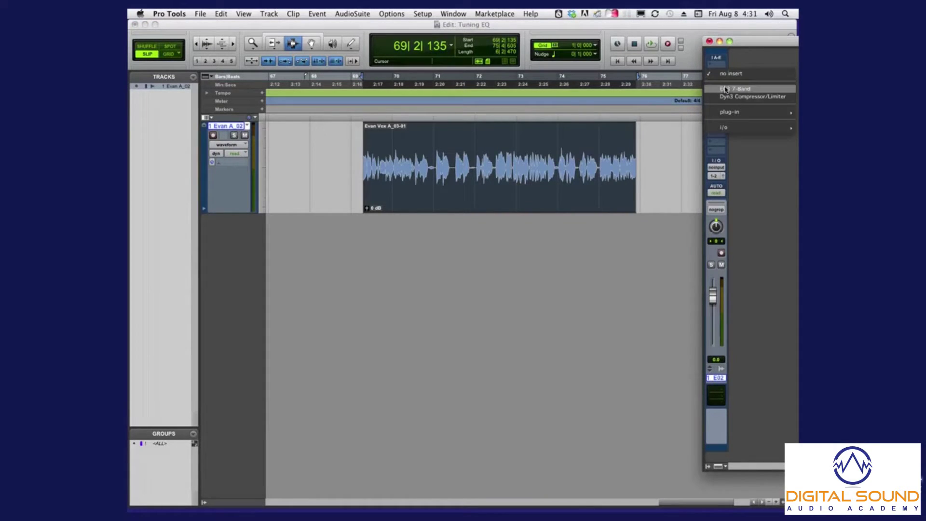
pyautogui.click(734, 88)
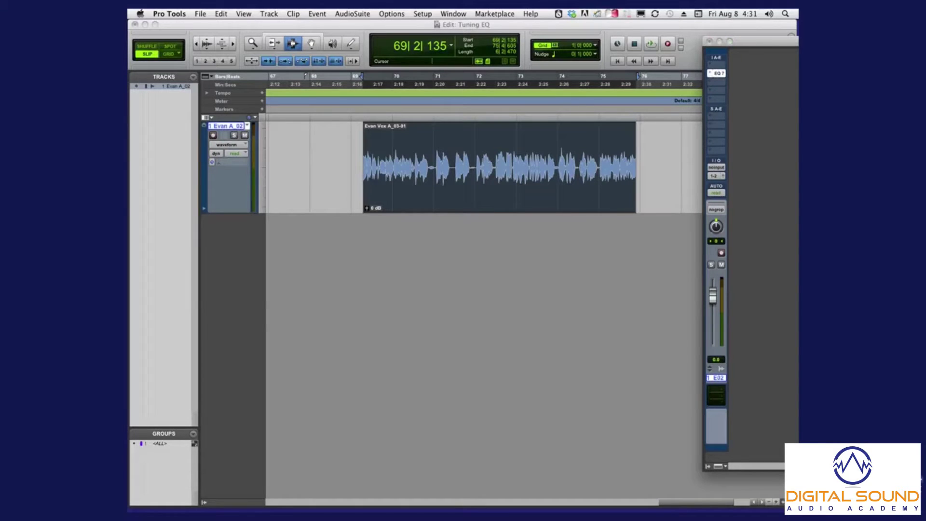
pyautogui.moveTo(482, 176); pyautogui.dragTo(490, 222)
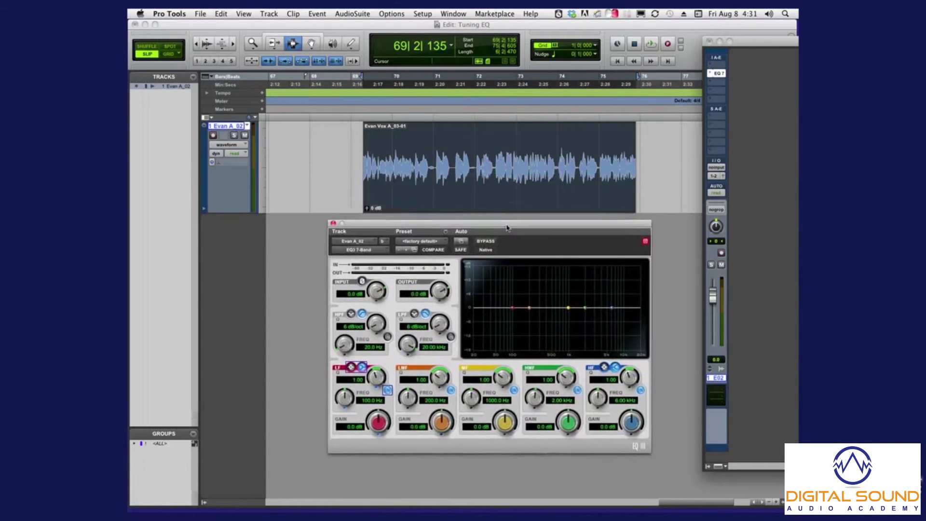
pyautogui.moveTo(751, 42); pyautogui.dragTo(769, 42)
pyautogui.press('super+w')
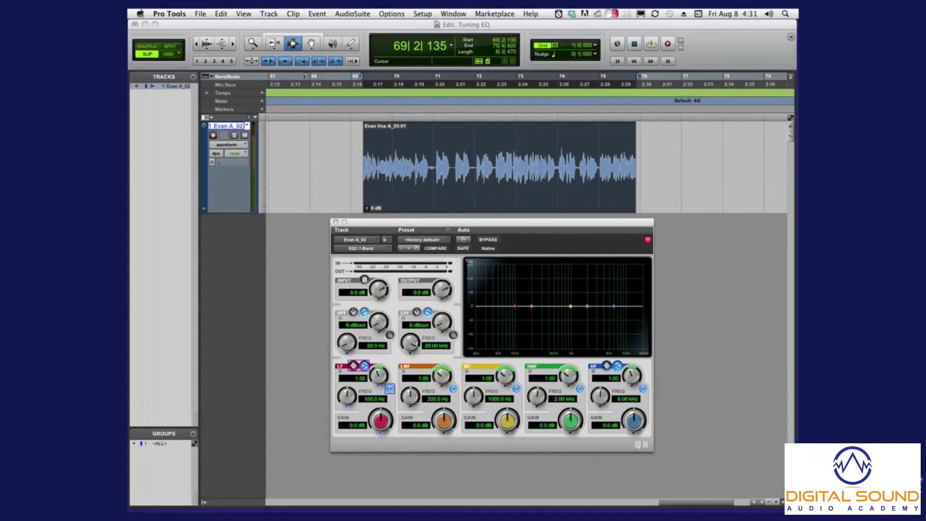
pyautogui.moveTo(499, 227); pyautogui.dragTo(502, 222)
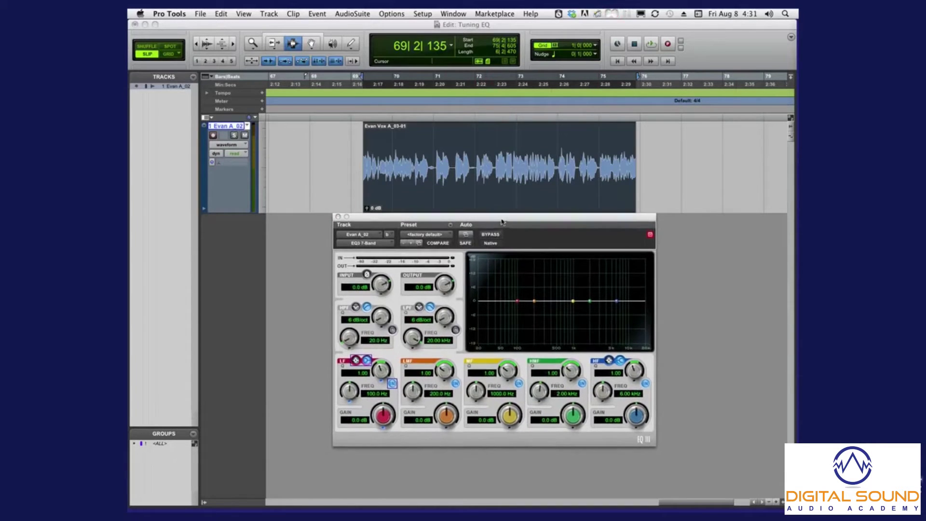
# Step: Select the vocal phrase from bar 69 to bar 73 and zoom in on it
pyautogui.click(442, 171)
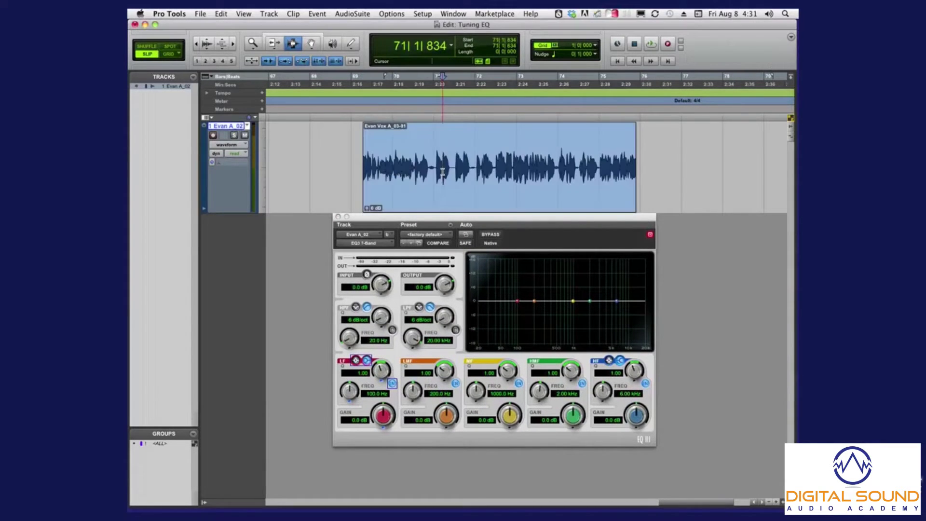
pyautogui.moveTo(381, 167); pyautogui.dragTo(546, 177)
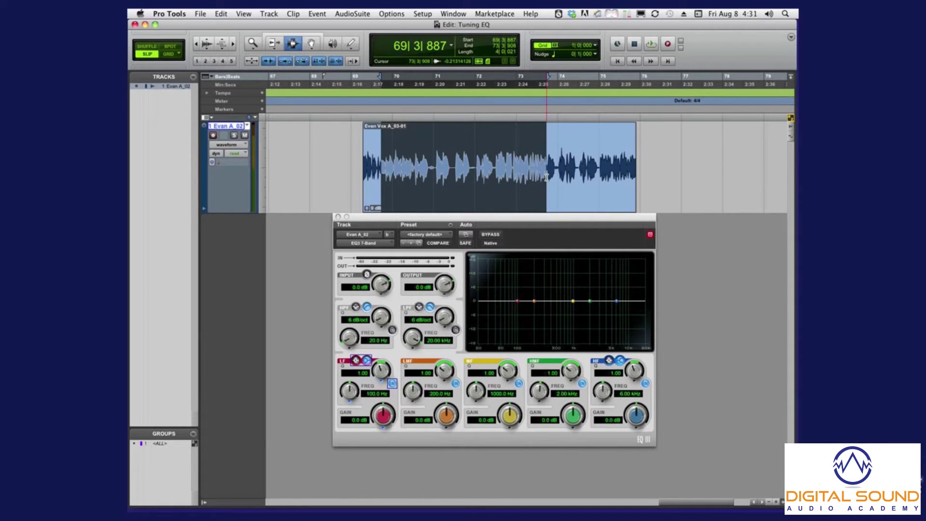
pyautogui.press('super+bracketright')
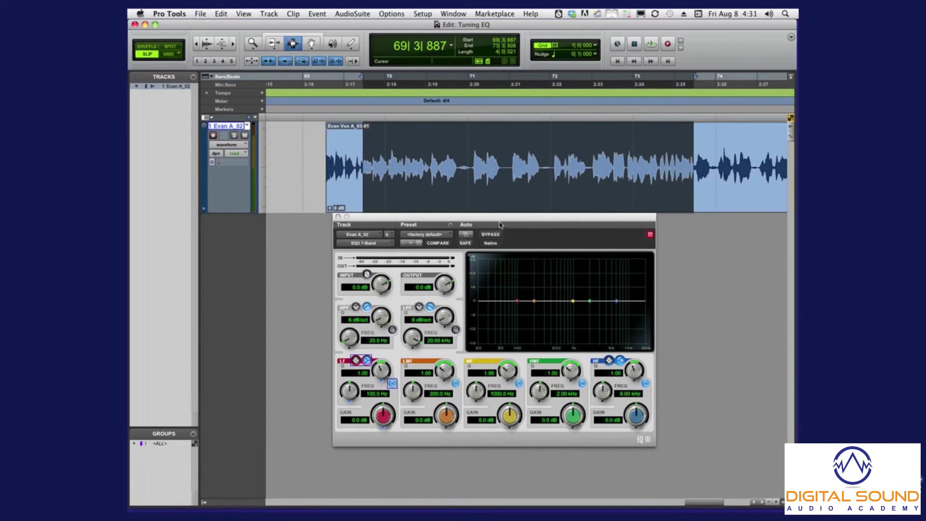
# Step: Move the EQ3 window into place and play the selected phrase through the flat EQ
pyautogui.moveTo(500, 225); pyautogui.dragTo(524, 206)
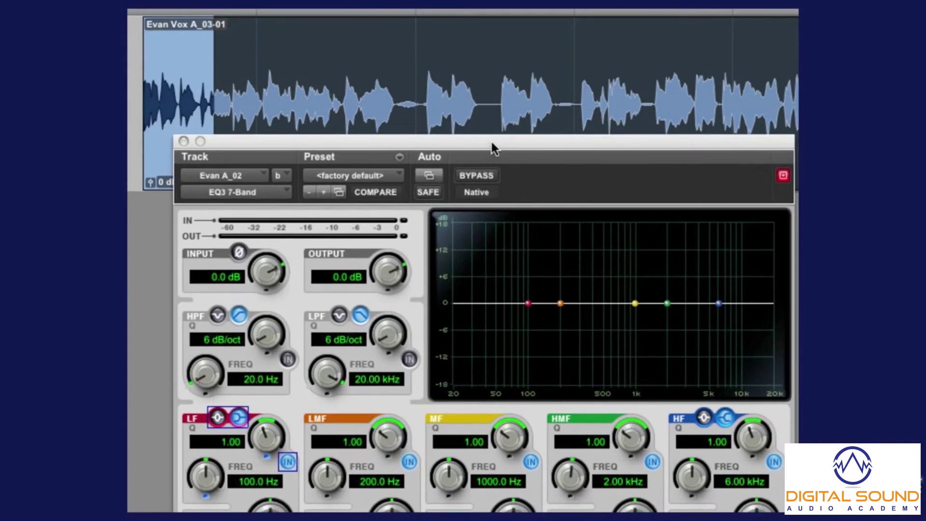
pyautogui.moveTo(491, 142)
pyautogui.mouseDown()
pyautogui.moveTo(479, 125)
pyautogui.moveTo(484, 133)
pyautogui.mouseUp()
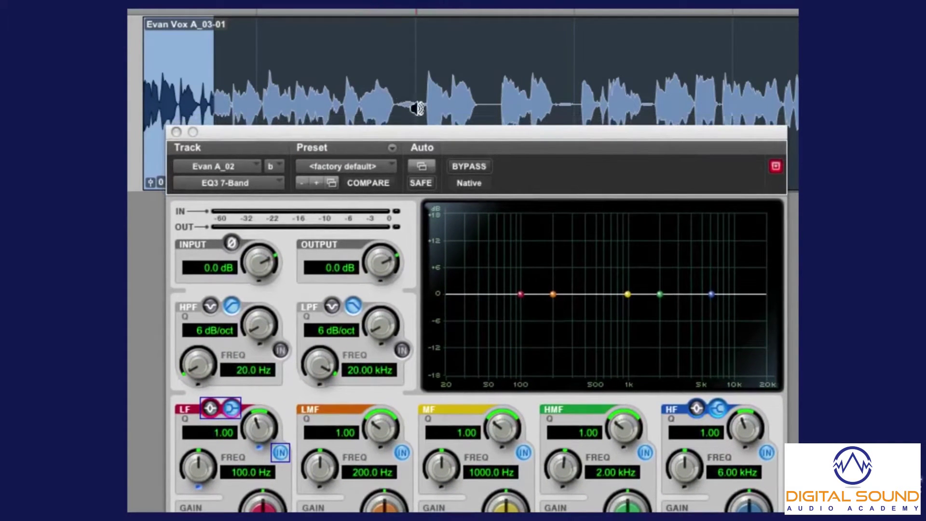
pyautogui.moveTo(448, 135); pyautogui.dragTo(441, 115)
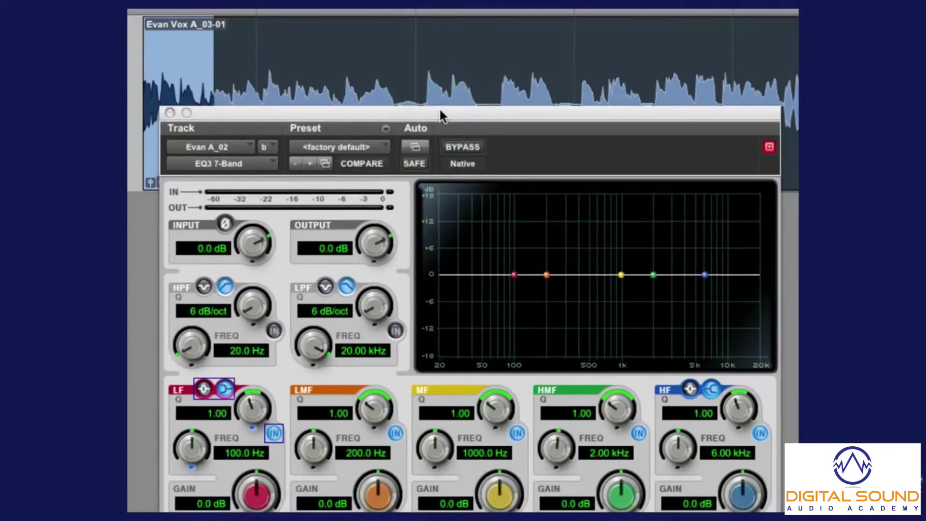
pyautogui.press('space')
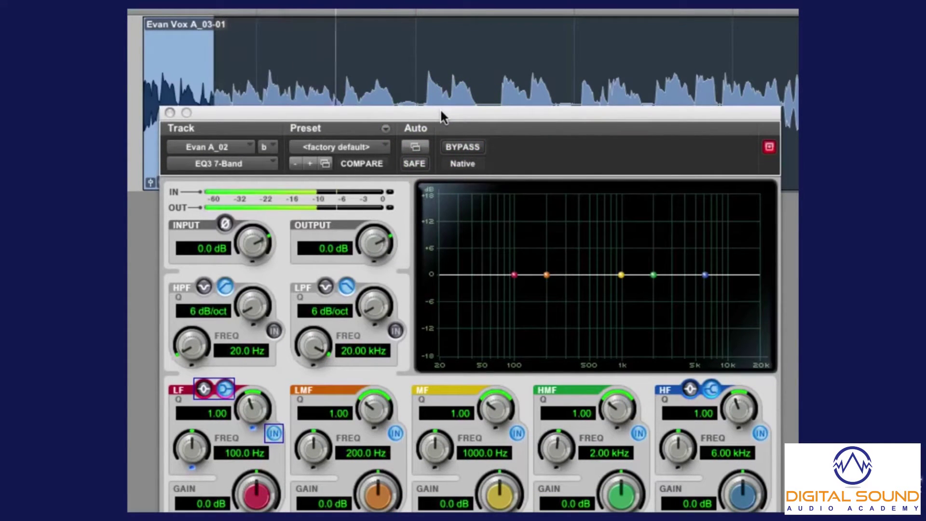
pyautogui.moveTo(441, 111); pyautogui.dragTo(441, 104)
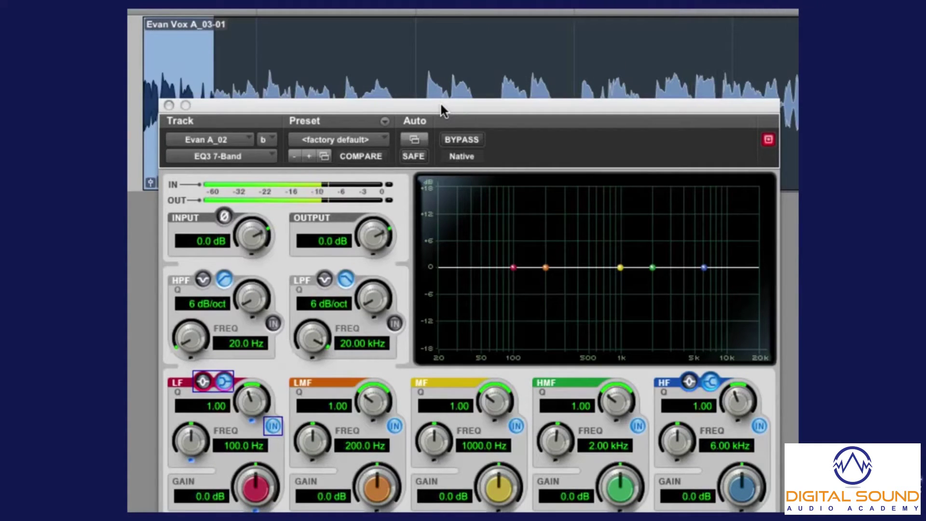
pyautogui.press('space')
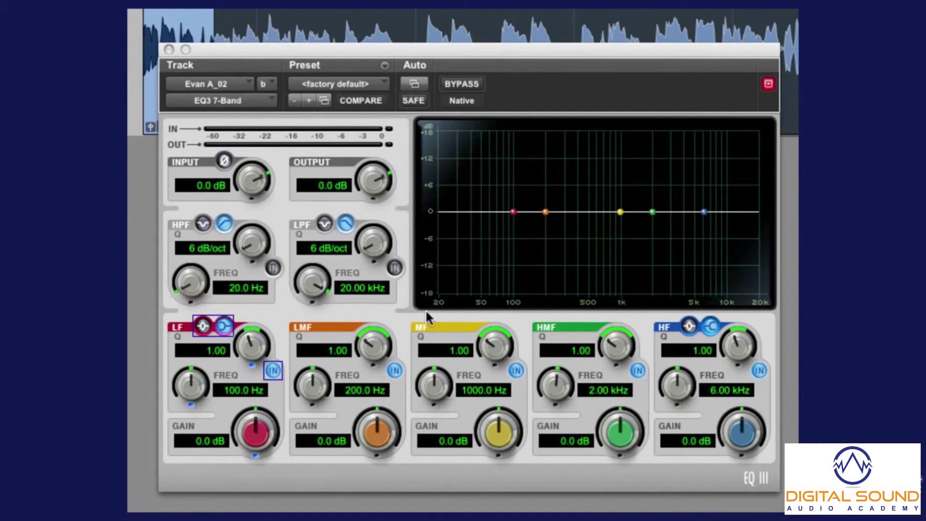
# Step: Boost the LMF band 14.1 dB at 192.1 Hz, Q 2.45, with output lowered to -4.4 dB
pyautogui.moveTo(369, 414); pyautogui.dragTo(374, 351)
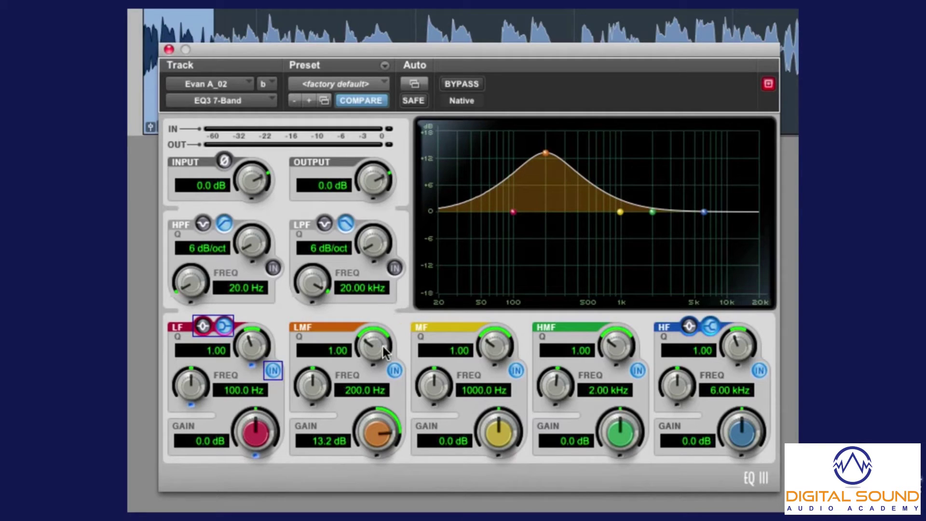
pyautogui.moveTo(382, 346); pyautogui.dragTo(380, 309)
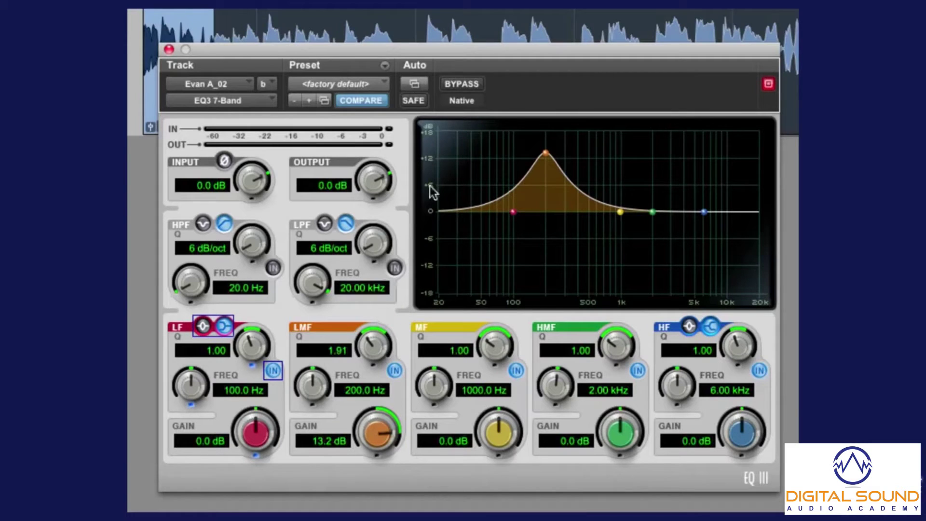
pyautogui.press('space')
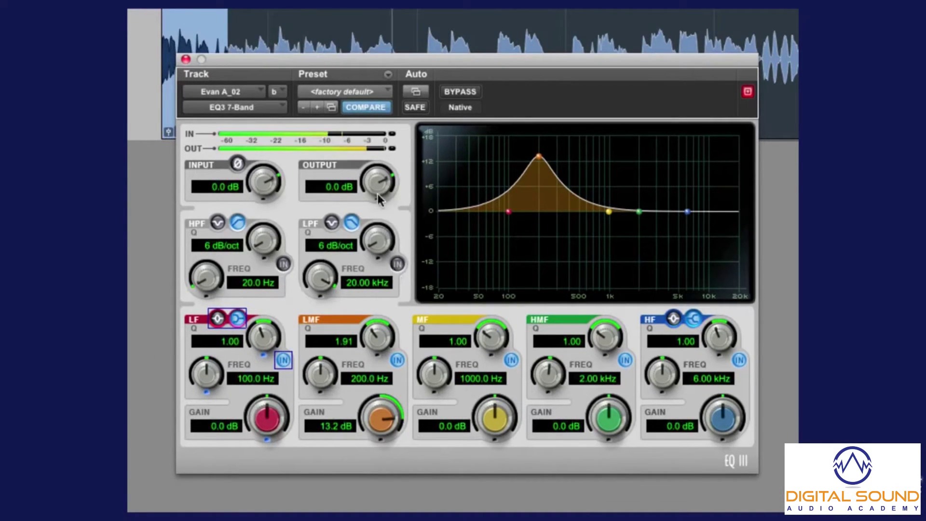
pyautogui.moveTo(377, 193); pyautogui.dragTo(377, 282)
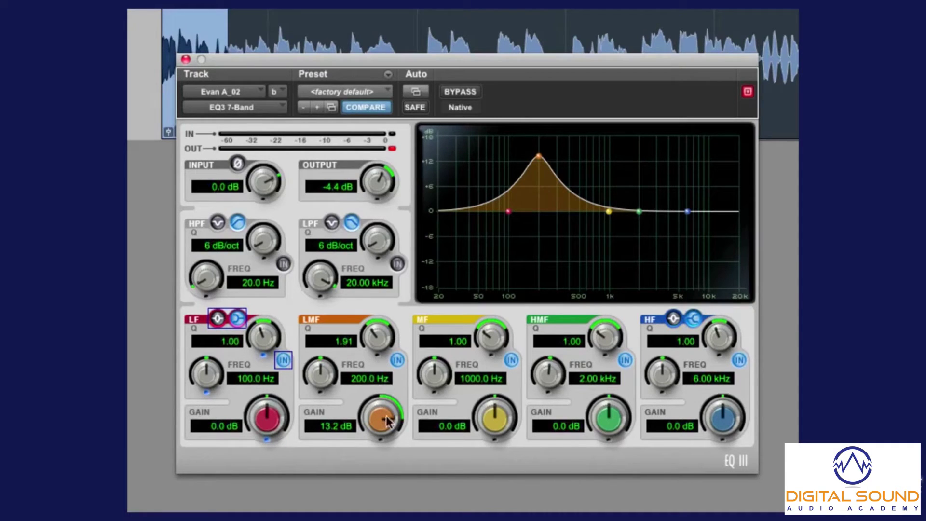
pyautogui.moveTo(386, 420); pyautogui.dragTo(388, 410)
pyautogui.moveTo(386, 346); pyautogui.dragTo(386, 335)
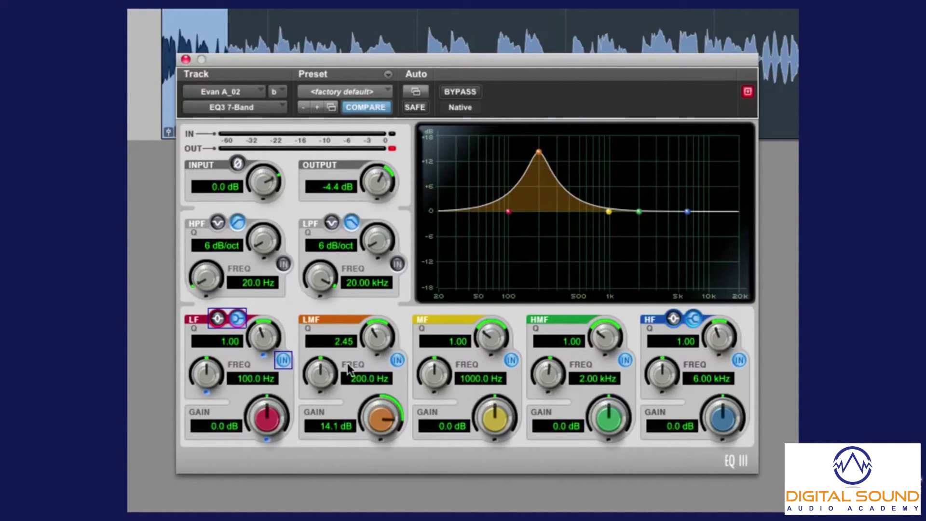
pyautogui.press('space')
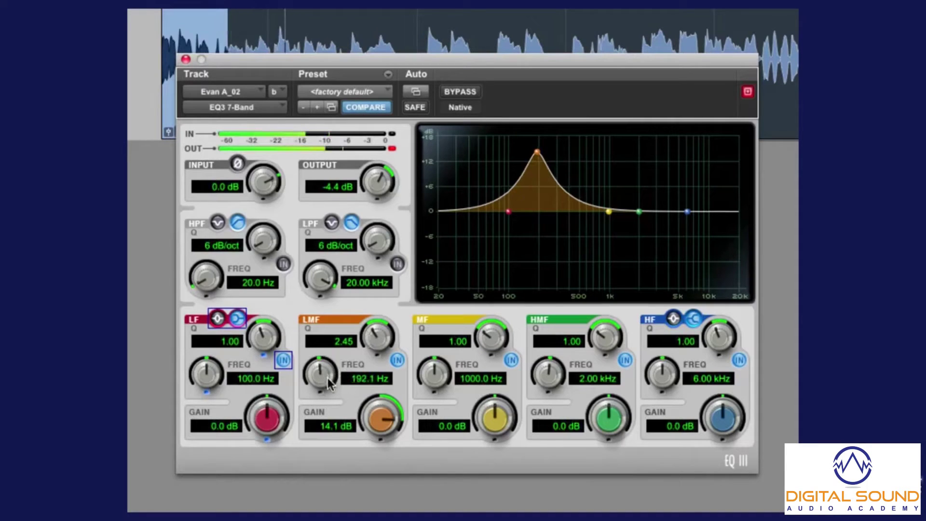
# Step: Sweep the low-mid boost during playback and settle it at 433 Hz, 16.7 dB, Q 2.88
pyautogui.moveTo(328, 378); pyautogui.dragTo(330, 273)
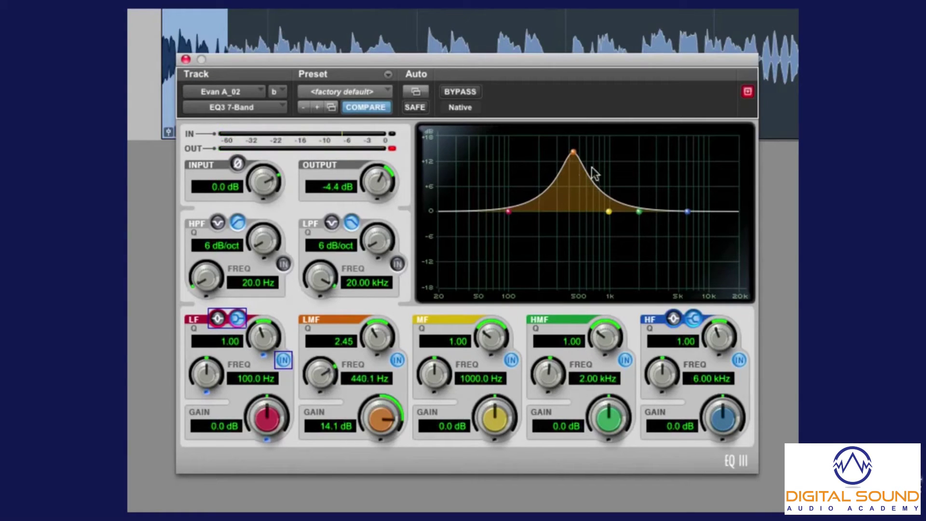
pyautogui.moveTo(396, 427); pyautogui.dragTo(396, 421)
pyautogui.moveTo(392, 356); pyautogui.dragTo(392, 345)
pyautogui.moveTo(389, 414); pyautogui.dragTo(388, 425)
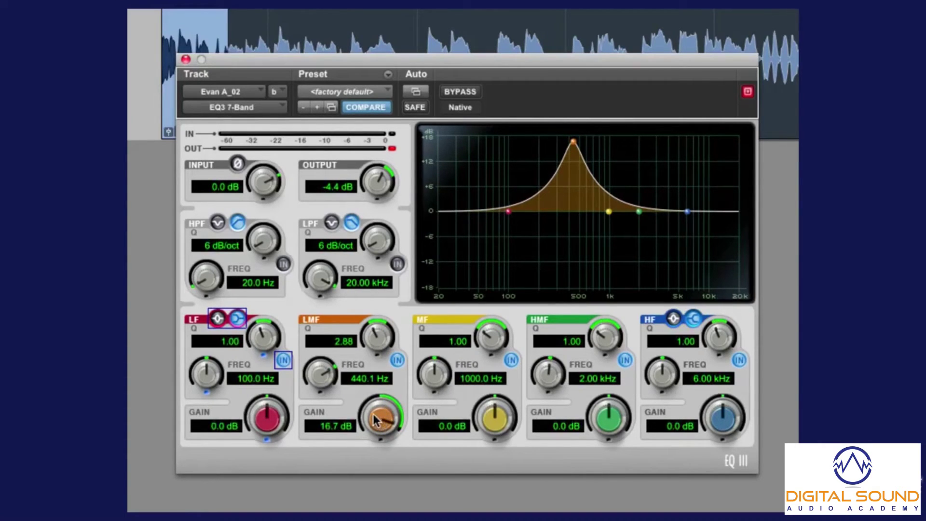
pyautogui.press('space')
pyautogui.moveTo(327, 373); pyautogui.dragTo(325, 388)
pyautogui.moveTo(326, 389); pyautogui.dragTo(324, 382)
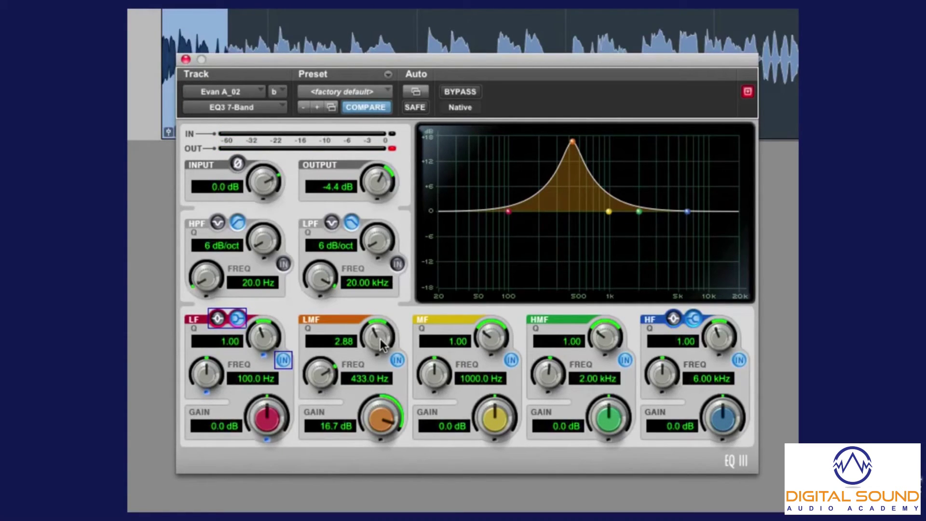
# Step: Turn the 433 Hz band into a -6.8 dB cut at Q 9.12, output reset to 0 dB
pyautogui.moveTo(381, 344); pyautogui.dragTo(382, 300)
pyautogui.moveTo(377, 421); pyautogui.dragTo(379, 491)
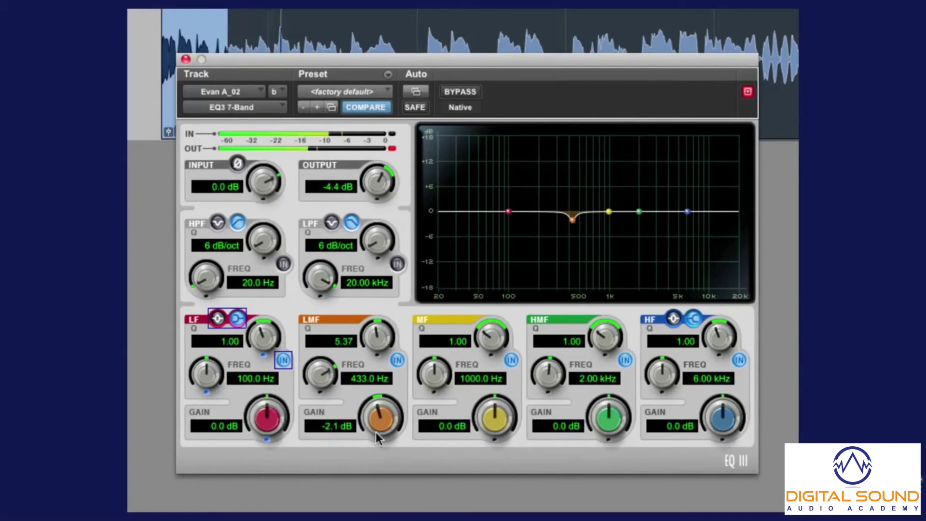
pyautogui.keyDown('alt'); pyautogui.click(384, 187); pyautogui.keyUp('alt')
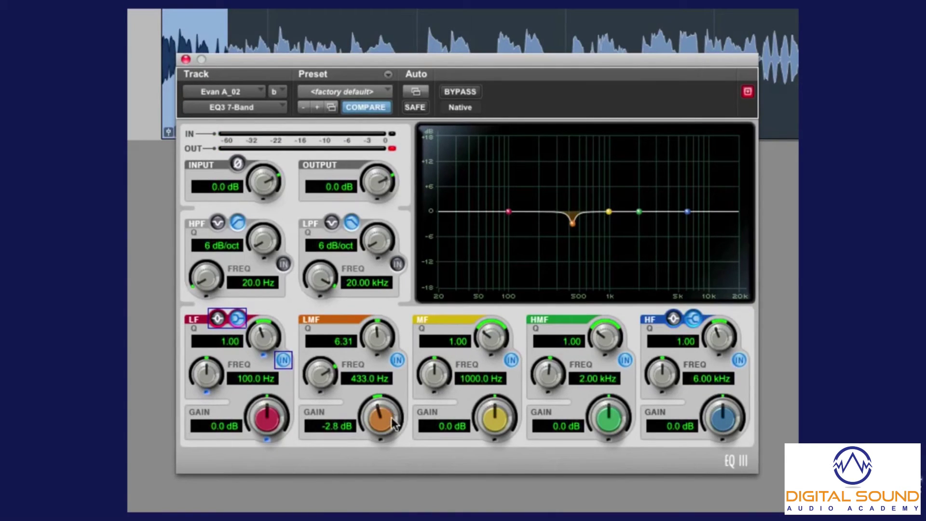
pyautogui.moveTo(395, 424); pyautogui.dragTo(394, 438)
pyautogui.moveTo(389, 344); pyautogui.dragTo(386, 322)
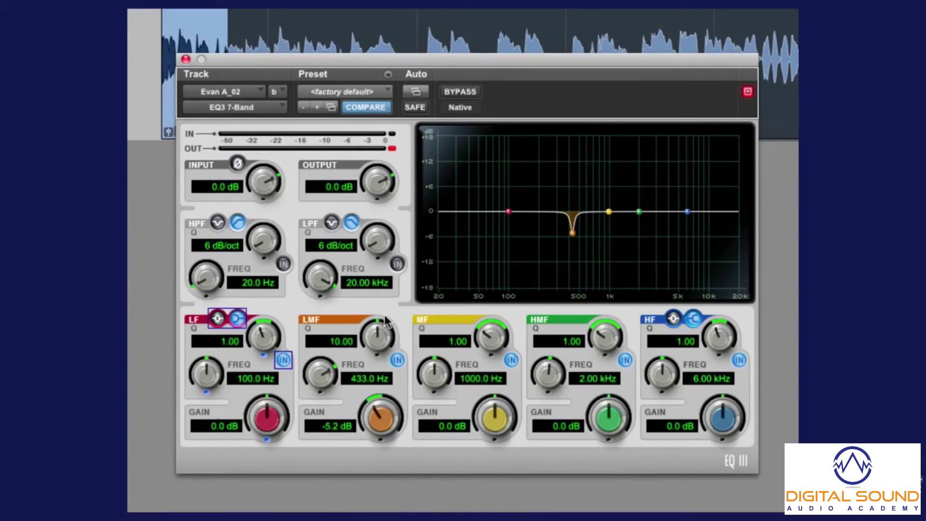
pyautogui.moveTo(377, 406); pyautogui.dragTo(378, 419)
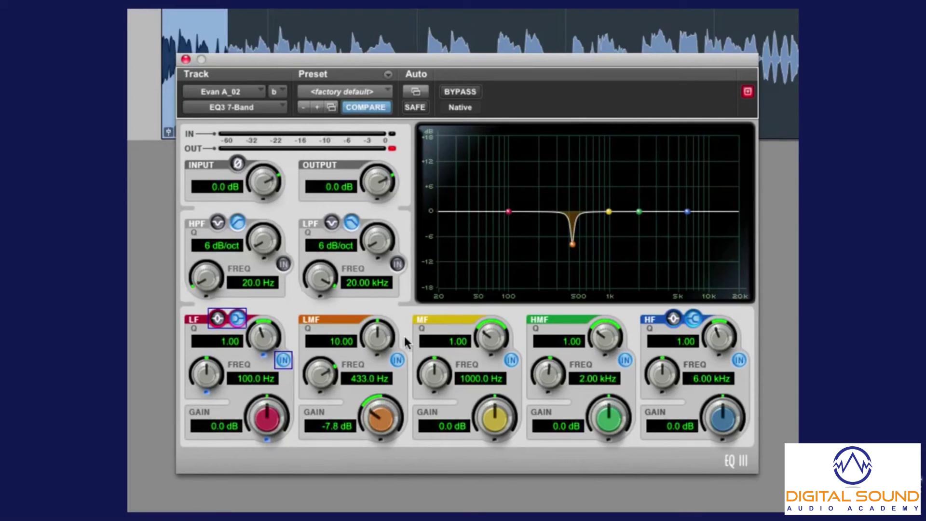
pyautogui.moveTo(405, 342); pyautogui.dragTo(404, 349)
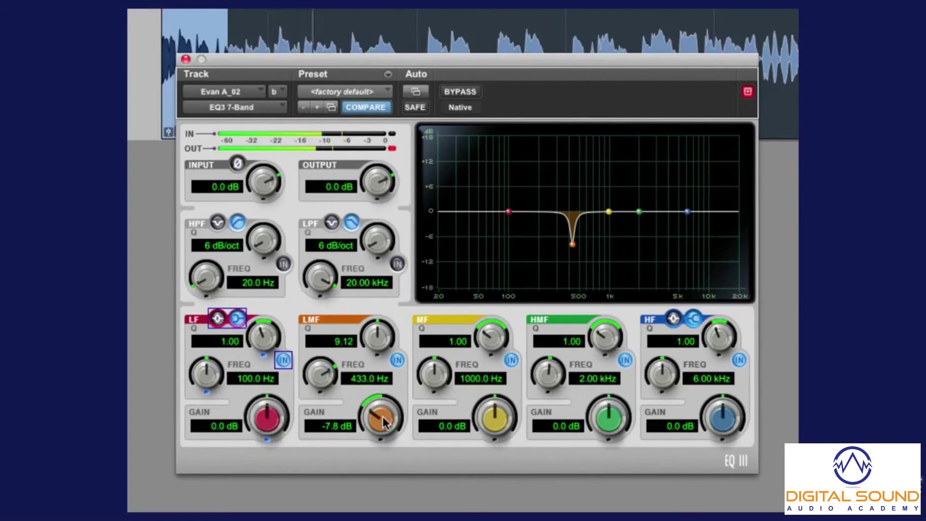
pyautogui.moveTo(385, 423); pyautogui.dragTo(386, 402)
# Step: A/B the 433 Hz cut, leave it enabled, and move the MF band to about 1.6 kHz
pyautogui.click(398, 360)
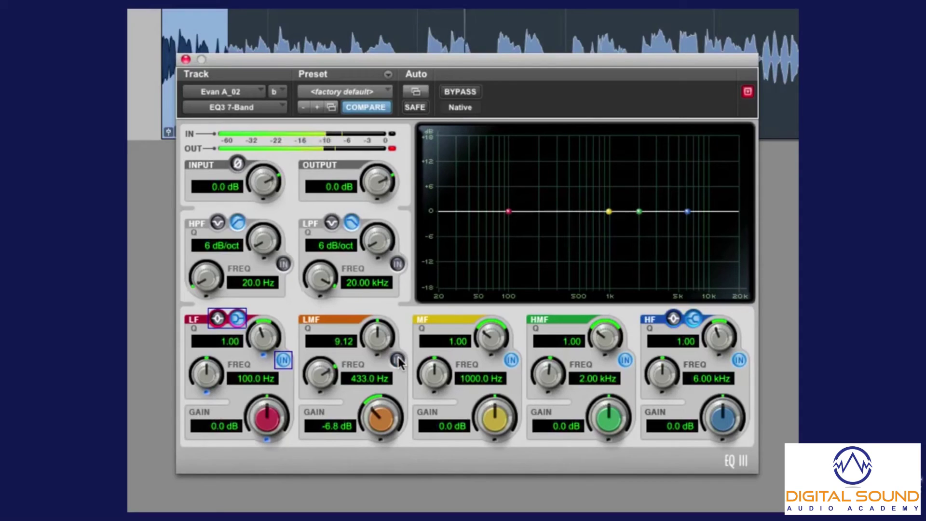
pyautogui.click(397, 361)
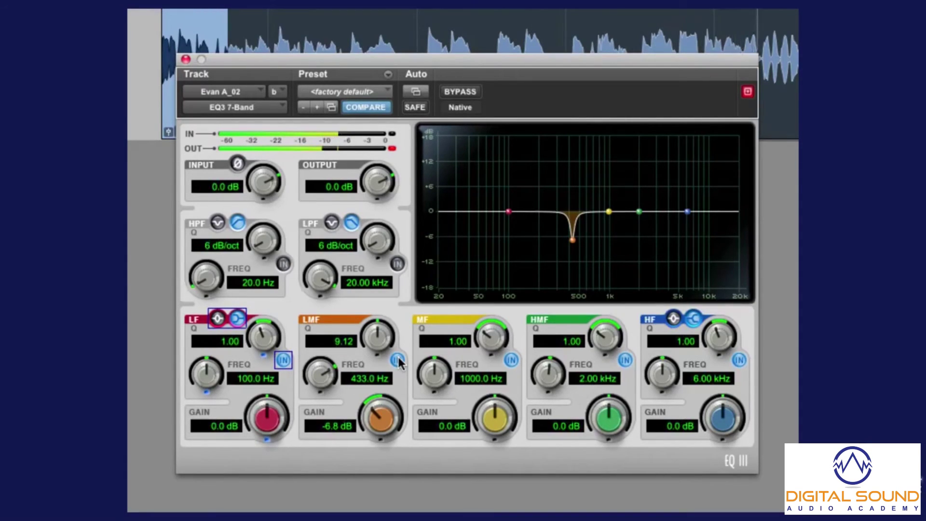
pyautogui.click(397, 360)
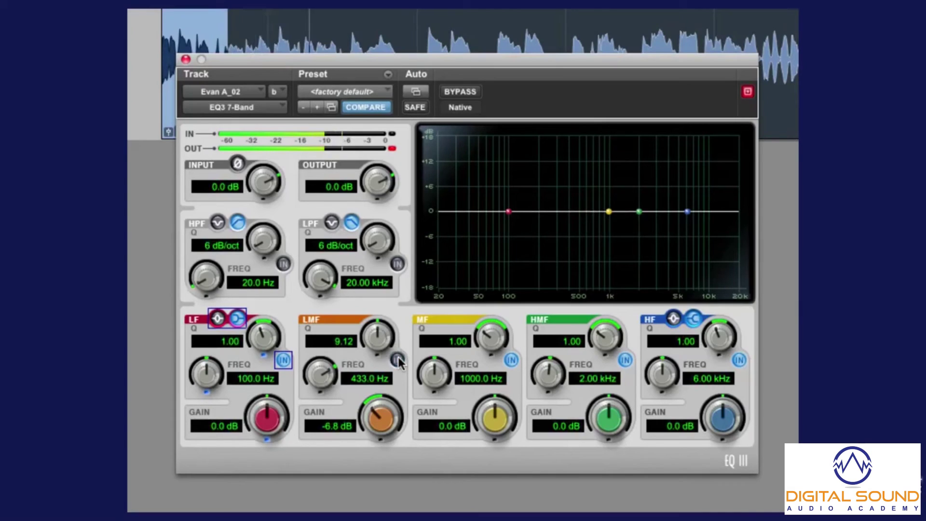
pyautogui.click(398, 360)
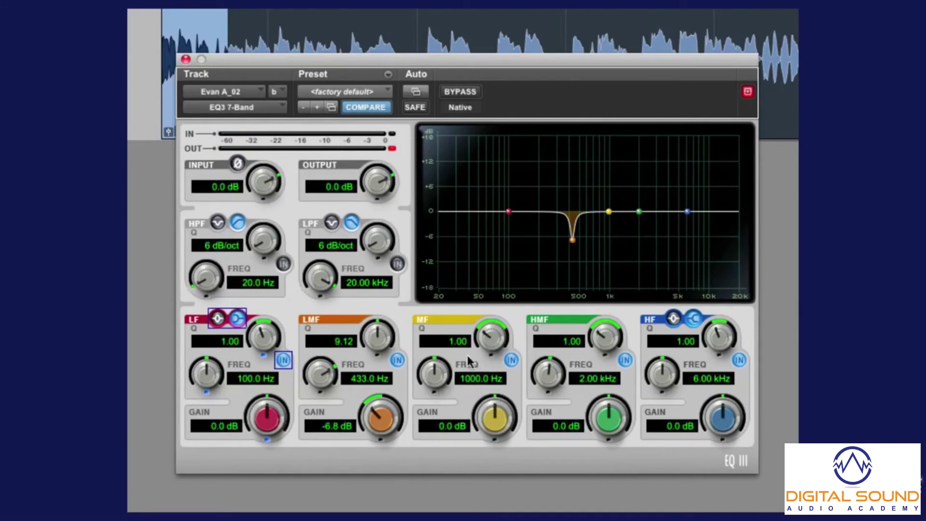
pyautogui.moveTo(444, 384); pyautogui.dragTo(444, 363)
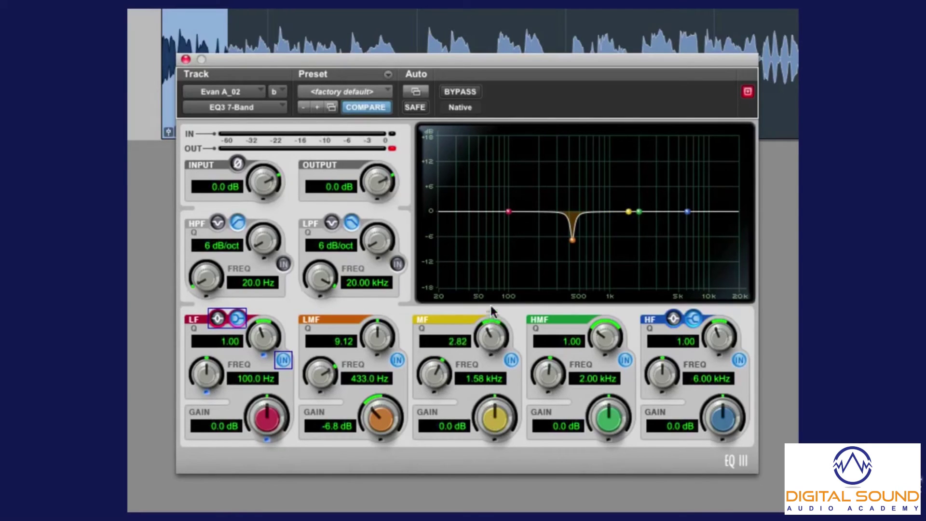
# Step: Sweep a 17 dB MF boost to 1.77 kHz at Q 7.41, output -3.3 dB, then flip it to a cut
pyautogui.moveTo(496, 428); pyautogui.dragTo(493, 343)
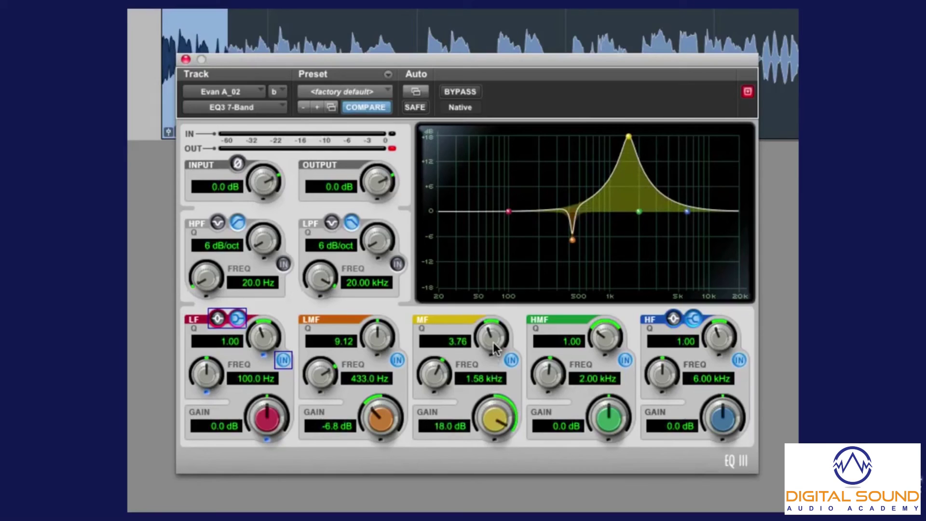
pyautogui.press('space')
pyautogui.moveTo(496, 417); pyautogui.dragTo(496, 421)
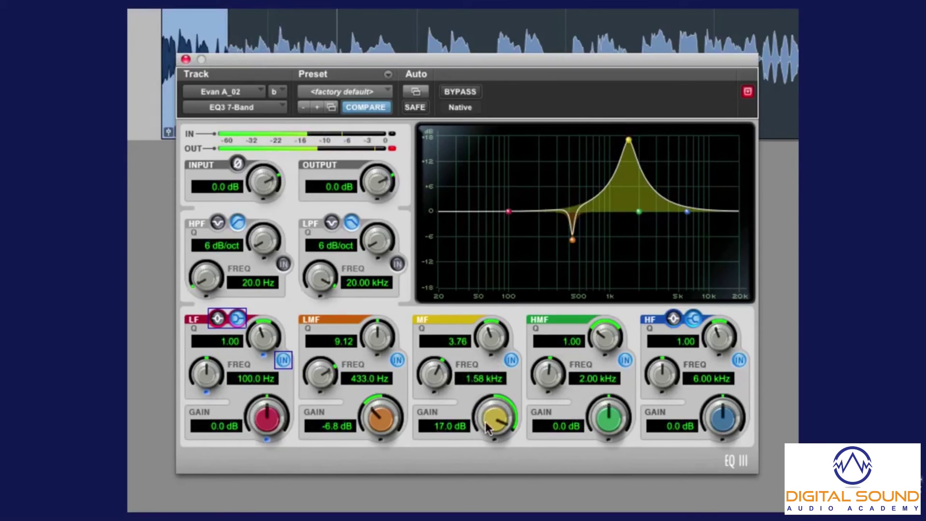
pyautogui.moveTo(379, 176); pyautogui.dragTo(380, 184)
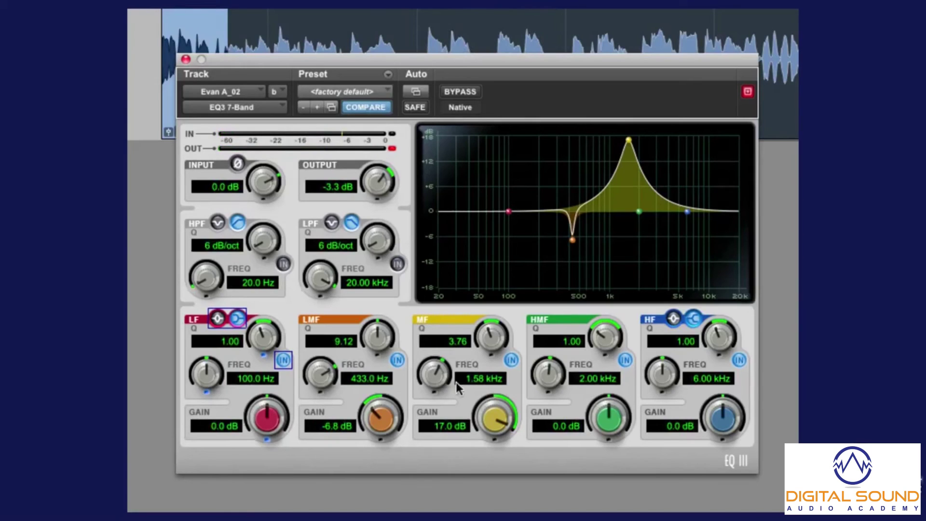
pyautogui.moveTo(446, 389)
pyautogui.mouseDown()
pyautogui.moveTo(438, 423)
pyautogui.moveTo(437, 371)
pyautogui.moveTo(438, 381)
pyautogui.mouseUp()
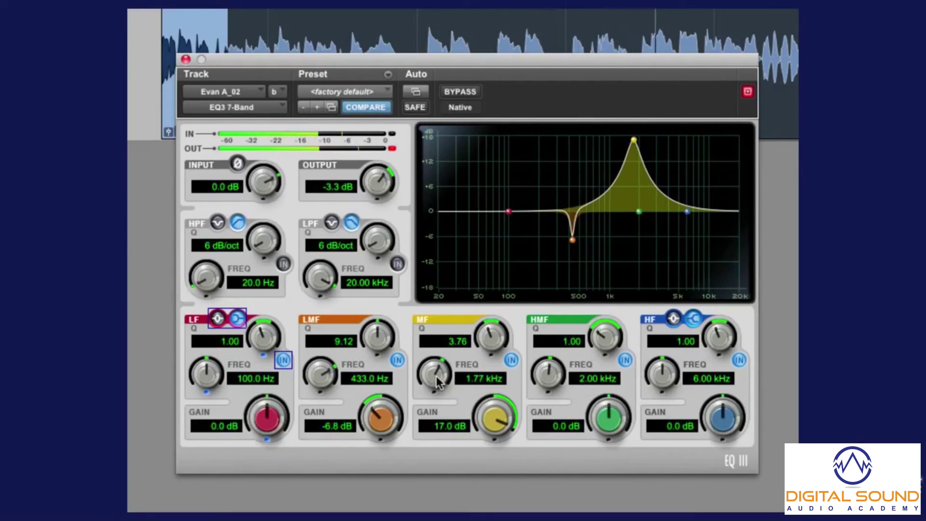
pyautogui.moveTo(493, 348); pyautogui.dragTo(495, 321)
pyautogui.moveTo(495, 416); pyautogui.dragTo(497, 486)
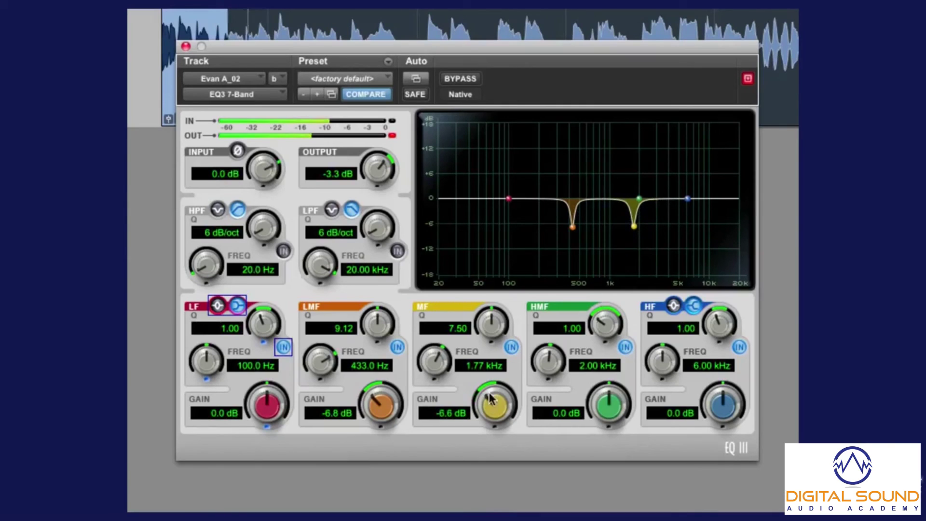
# Step: Ease the 1.77 kHz cut to -3.4 dB, reset output to 0 dB, and stop playback
pyautogui.moveTo(491, 408); pyautogui.dragTo(491, 370)
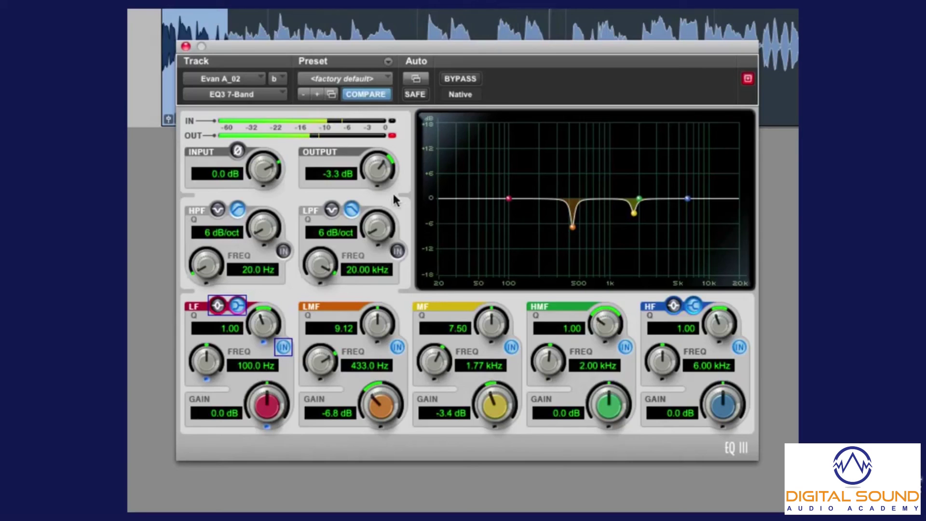
pyautogui.keyDown('alt'); pyautogui.click(390, 169); pyautogui.keyUp('alt')
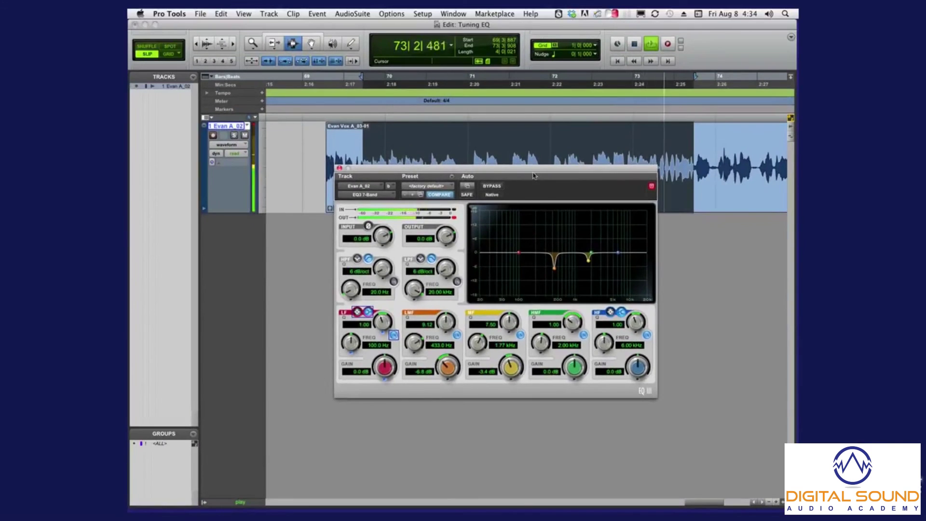
pyautogui.moveTo(534, 176); pyautogui.dragTo(529, 231)
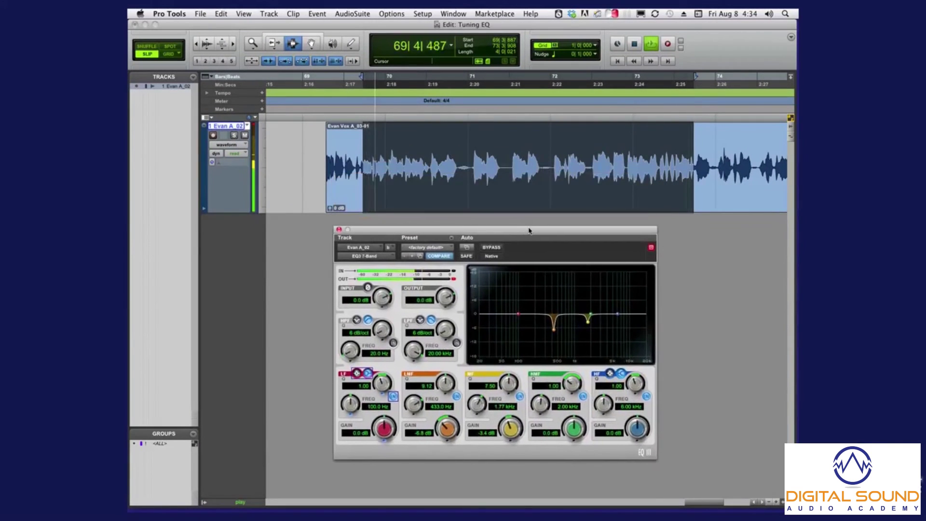
pyautogui.press('space')
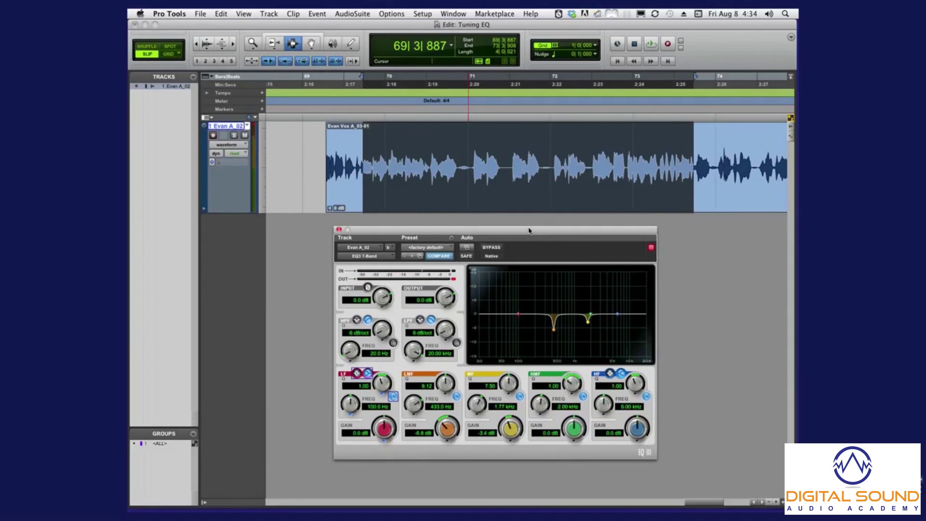